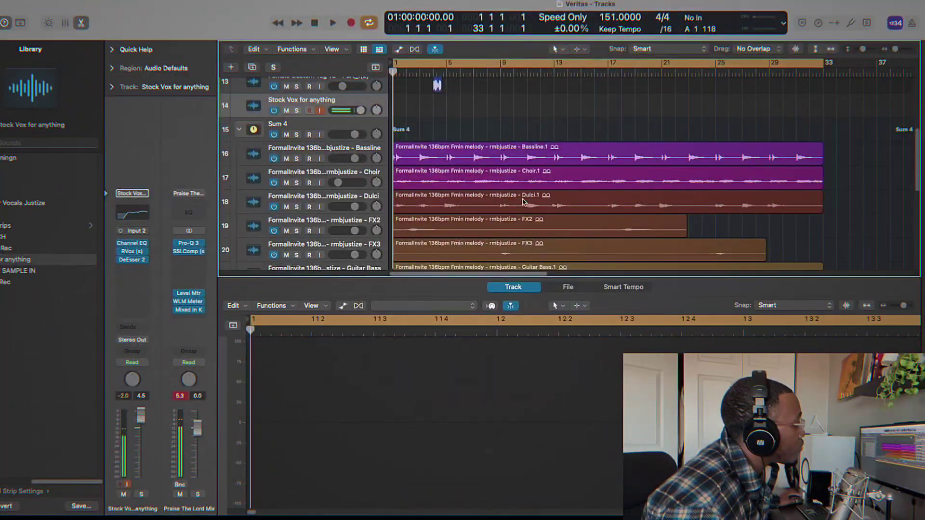
Look over the melody stems in the Sum 4 stack and the drum tracks above it.
{"action": "scroll", "coordinate": [530, 212], "scroll_direction": "down", "scroll_amount": 10}
{"action": "scroll", "coordinate": [544, 228], "scroll_direction": "up", "scroll_amount": 5}
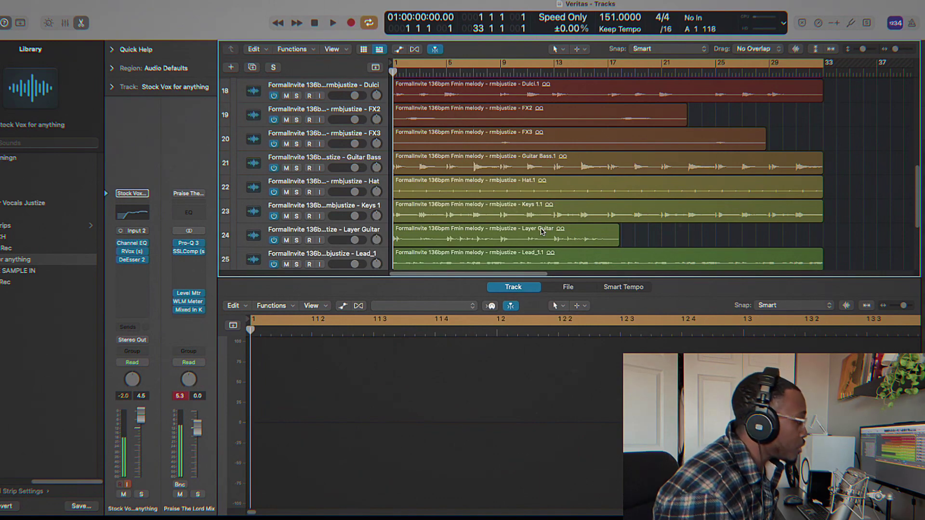
{"action": "scroll", "coordinate": [530, 241], "scroll_direction": "down", "scroll_amount": 5}
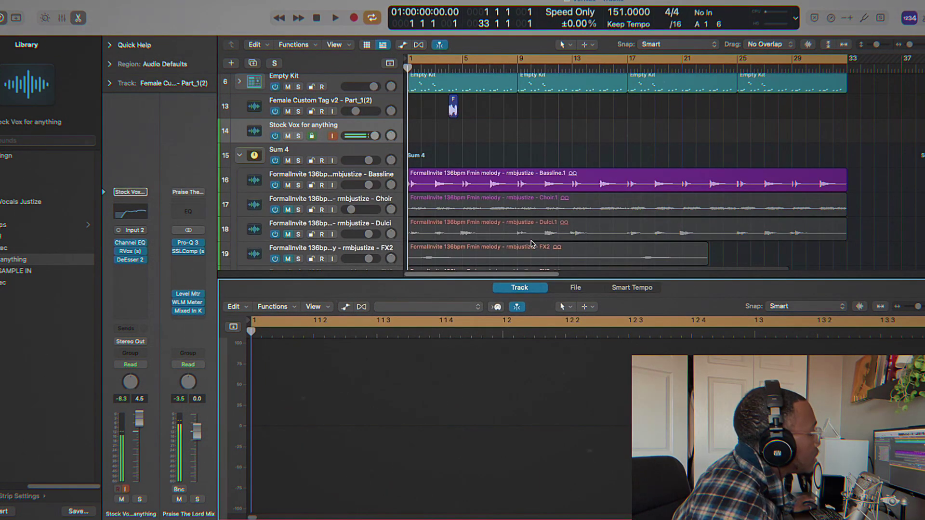
{"action": "scroll", "coordinate": [528, 247], "scroll_direction": "up", "scroll_amount": 10}
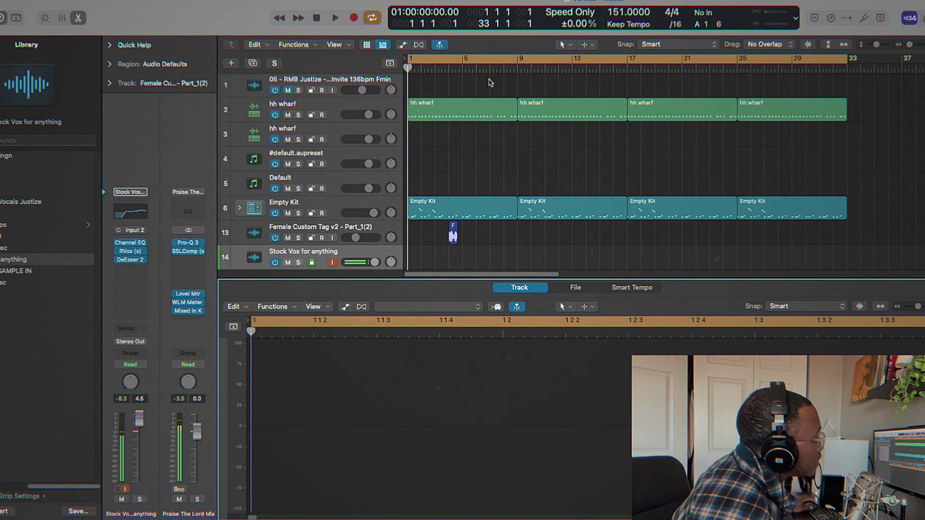
{"action": "scroll", "coordinate": [493, 169], "scroll_direction": "down", "scroll_amount": 3}
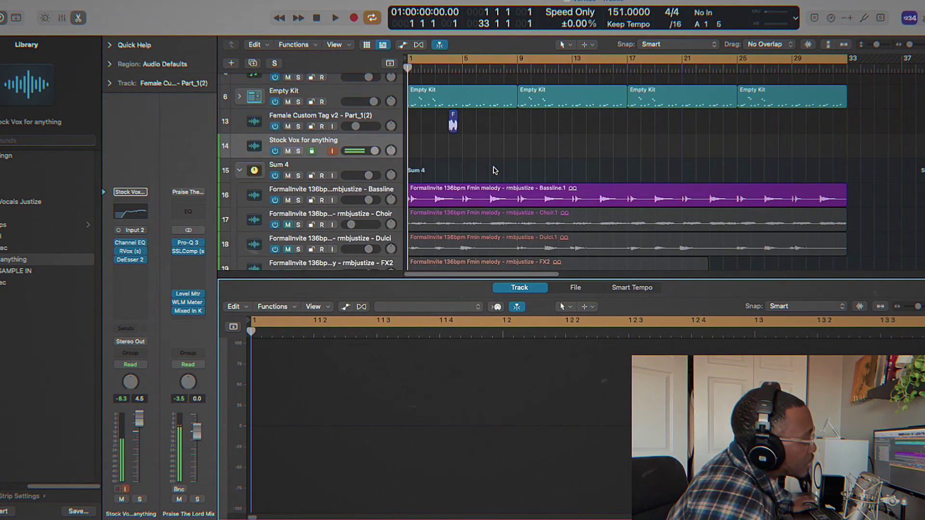
{"action": "scroll", "coordinate": [493, 170], "scroll_direction": "down", "scroll_amount": 3}
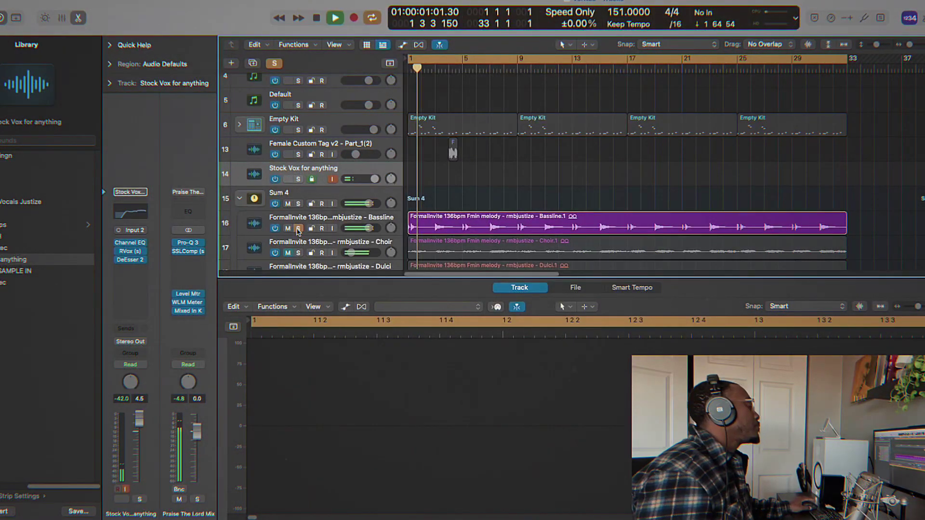
Listen to the Bassline stem in solo, stop playback and clear its solo.
{"action": "left_click", "coordinate": [298, 229]}
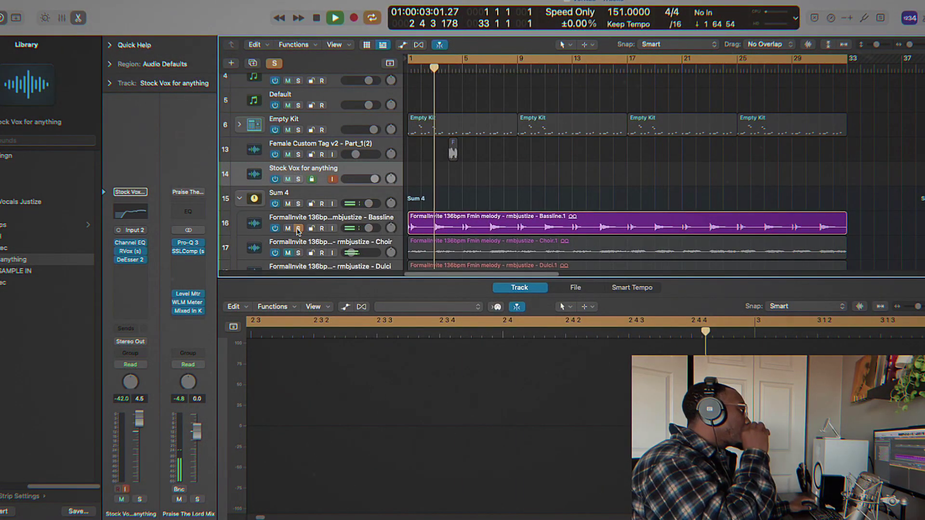
{"action": "scroll", "coordinate": [466, 187], "scroll_direction": "down", "scroll_amount": 2}
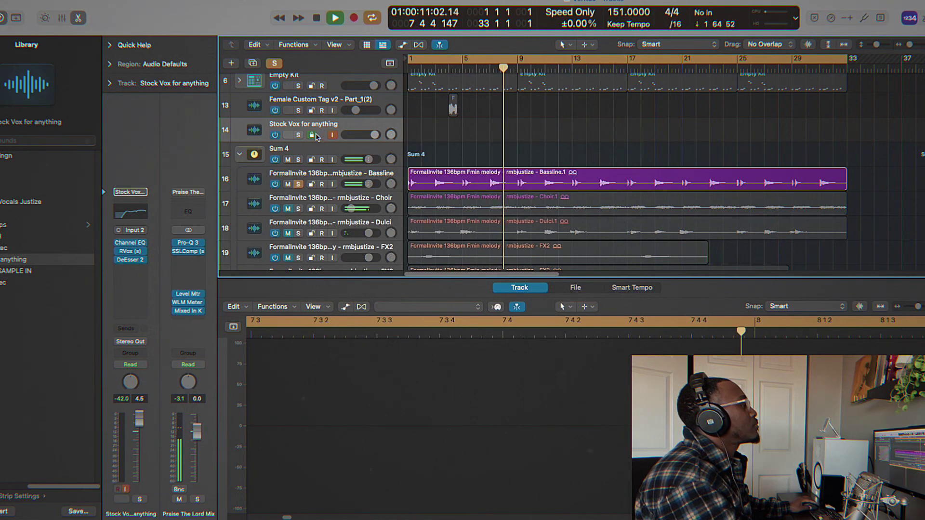
{"action": "key", "text": "space"}
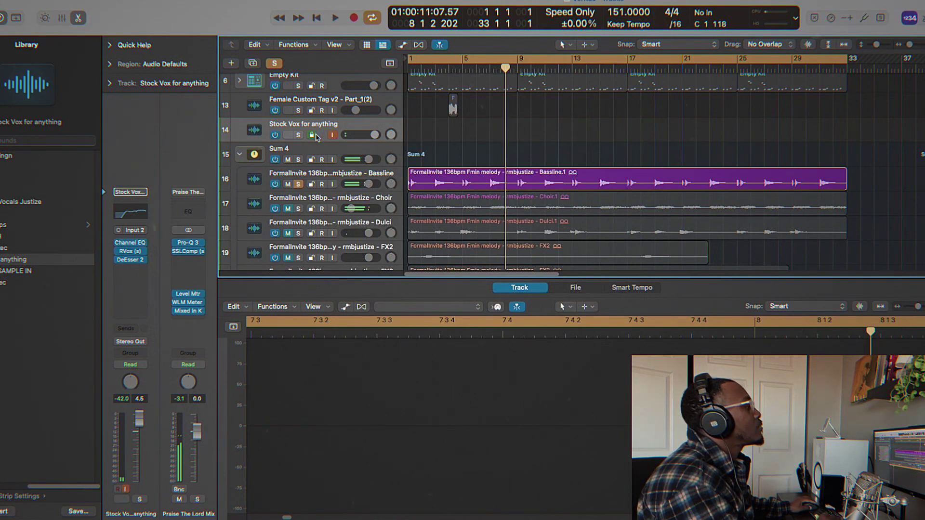
{"action": "left_click", "coordinate": [297, 185]}
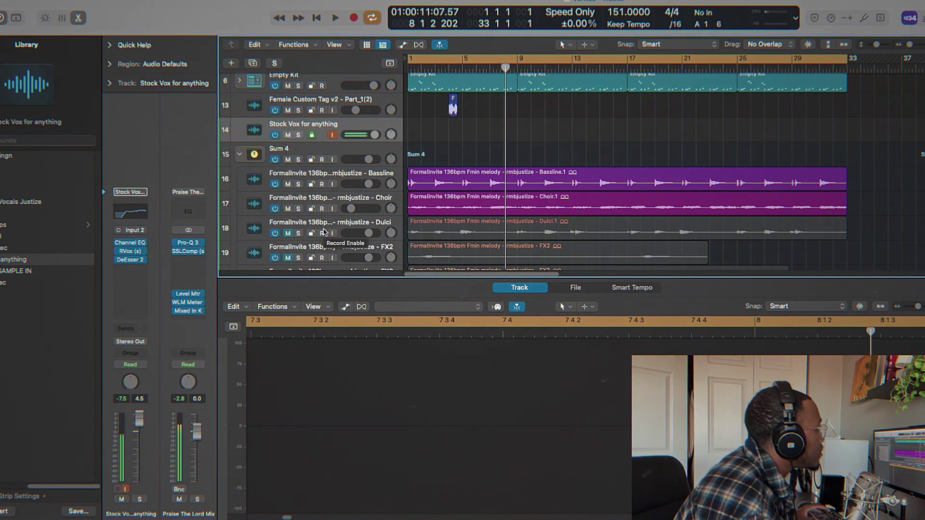
Play from the start of the project with the Bassline, Choir and Dulci stems soloed, and select the Dulci track.
{"action": "key", "text": "Return"}
{"action": "key", "text": "space"}
{"action": "left_click", "coordinate": [298, 184]}
{"action": "left_click", "coordinate": [298, 208]}
{"action": "left_click", "coordinate": [299, 233]}
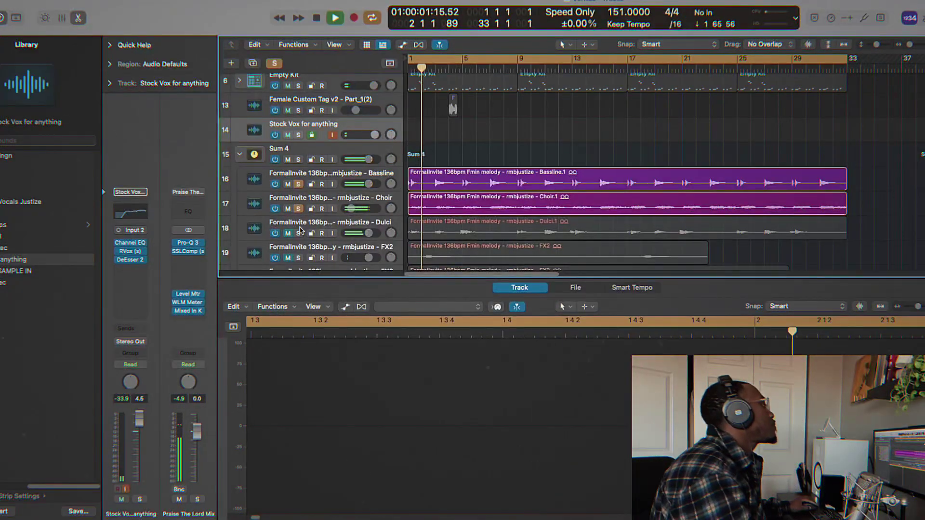
{"action": "left_click", "coordinate": [356, 230]}
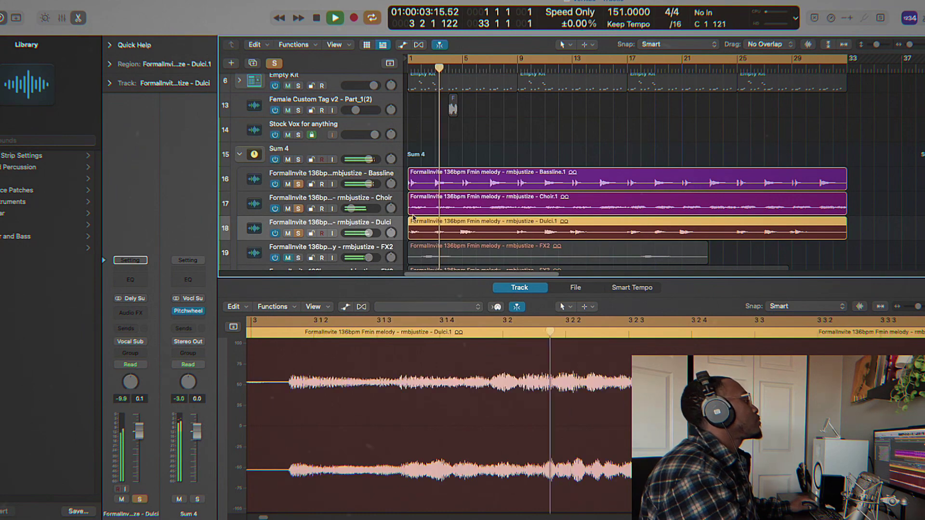
Add the FX2, FX3 and Guitar Bass stems to the soloed tracks during playback.
{"action": "scroll", "coordinate": [493, 227], "scroll_direction": "down", "scroll_amount": 2}
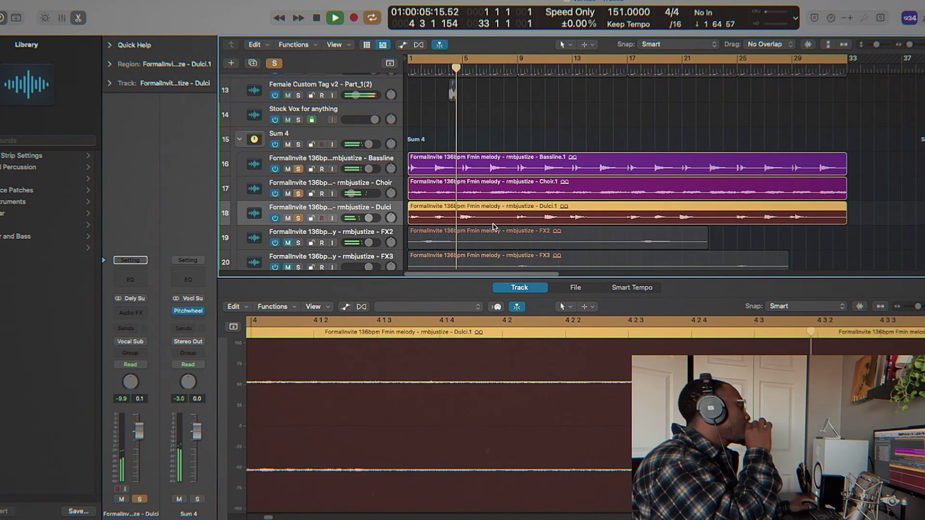
{"action": "scroll", "coordinate": [492, 227], "scroll_direction": "down", "scroll_amount": 1}
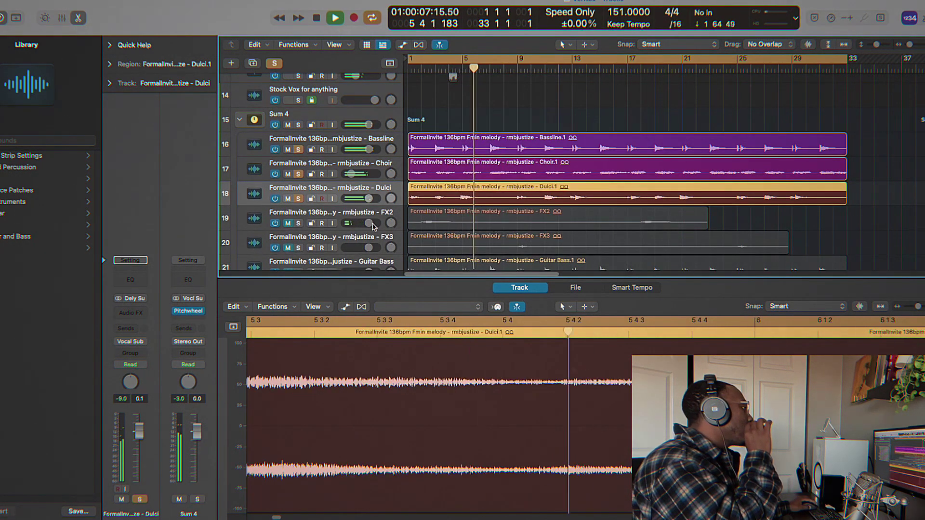
{"action": "left_click", "coordinate": [298, 224]}
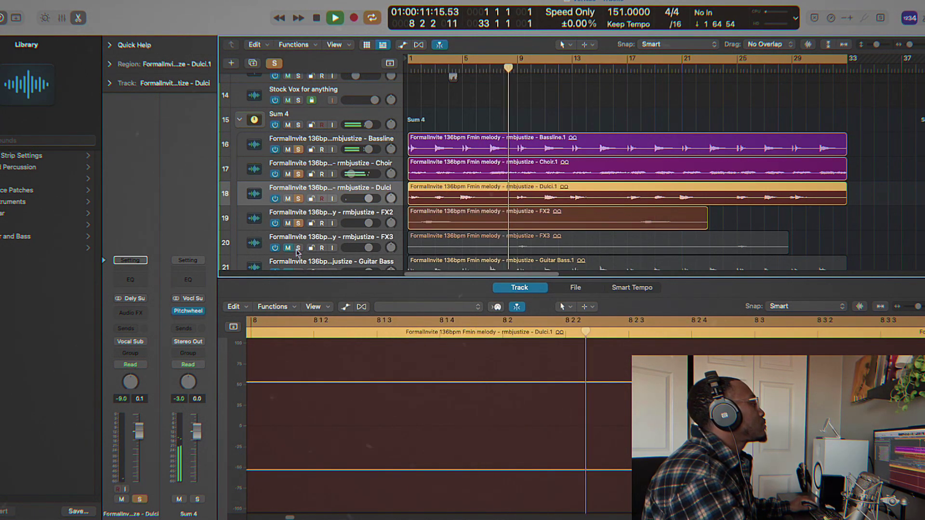
{"action": "left_click", "coordinate": [299, 247]}
{"action": "scroll", "coordinate": [299, 229], "scroll_direction": "down", "scroll_amount": 2}
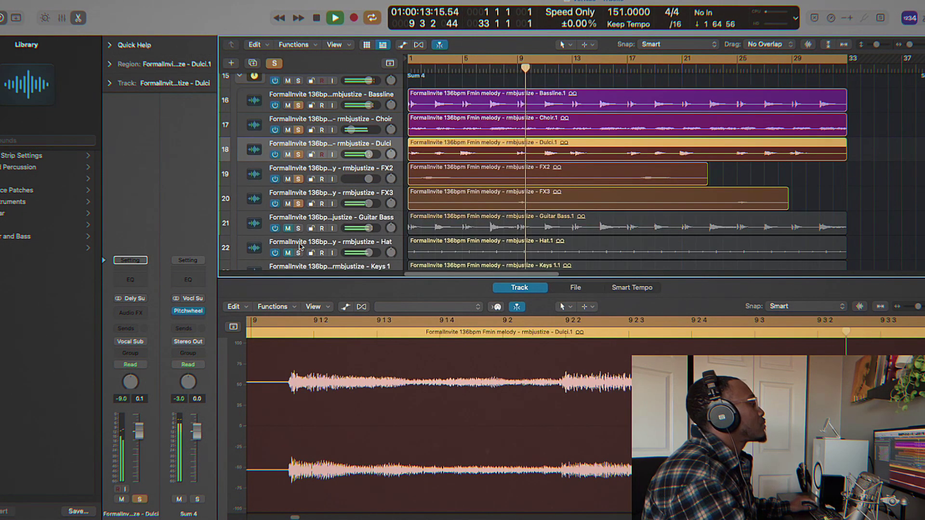
{"action": "left_click", "coordinate": [299, 228]}
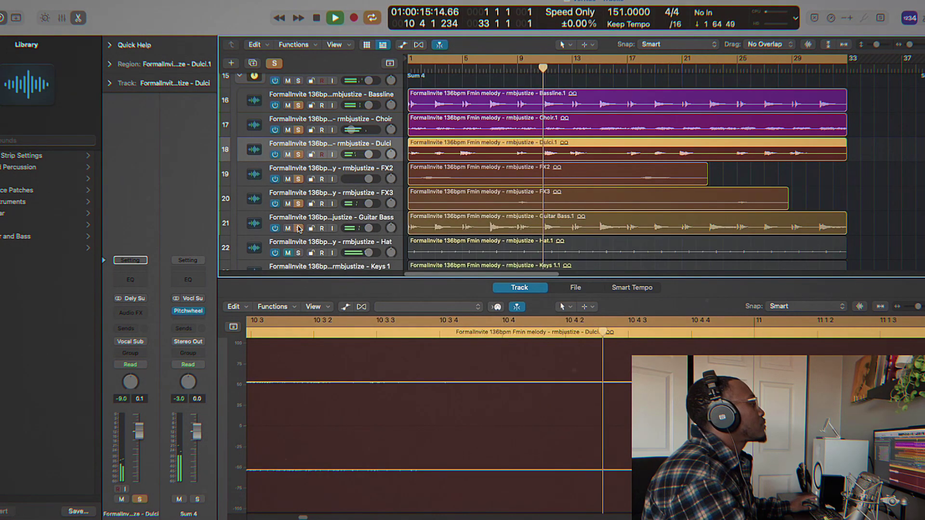
Solo the Hat, Keys 1, Layer Guitar and Lead_1 stems as well while playback continues.
{"action": "scroll", "coordinate": [298, 226], "scroll_direction": "down", "scroll_amount": 2}
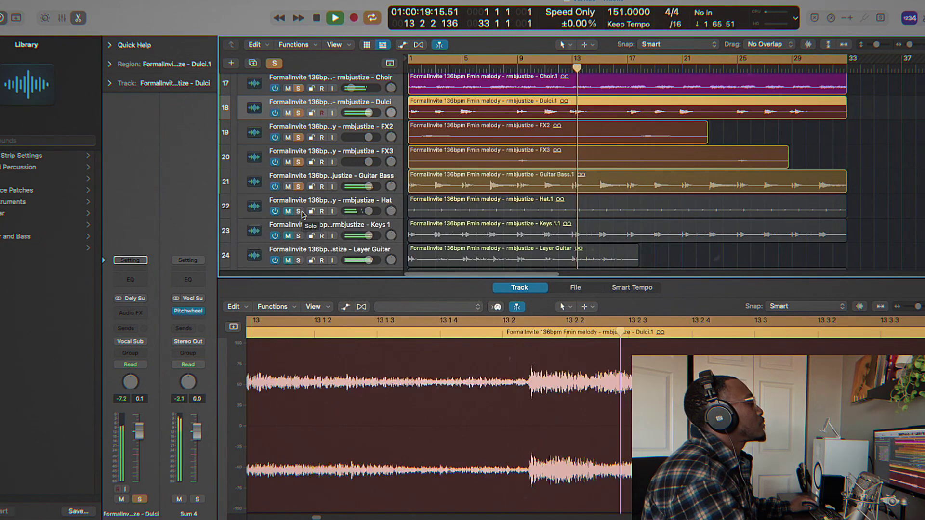
{"action": "left_click", "coordinate": [301, 212]}
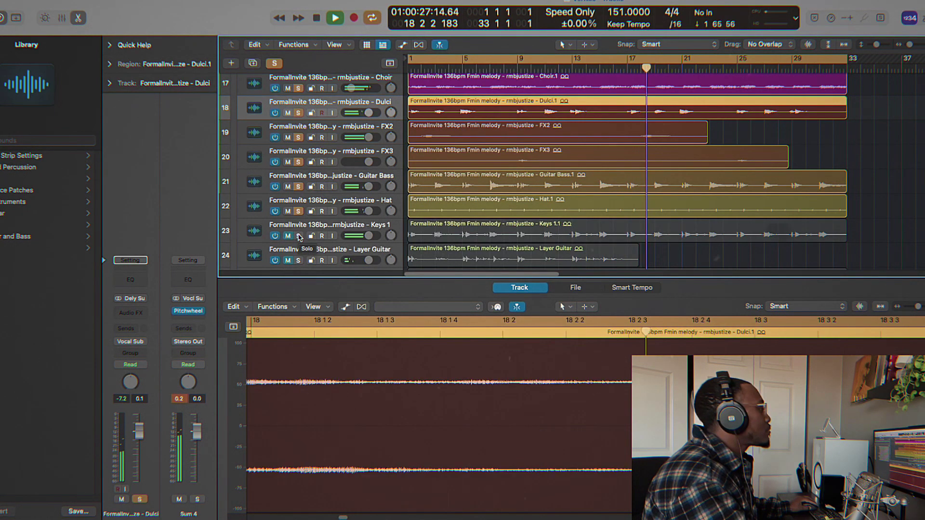
{"action": "left_click", "coordinate": [298, 236]}
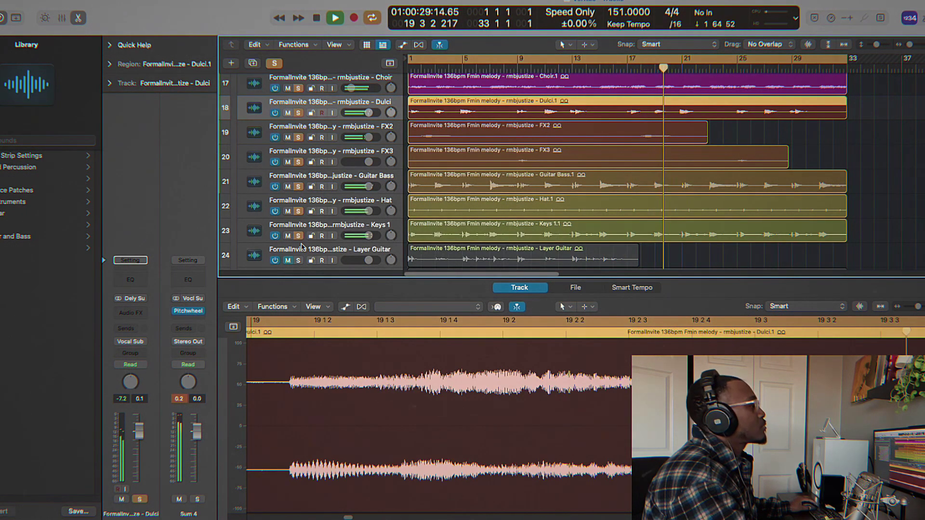
{"action": "scroll", "coordinate": [302, 247], "scroll_direction": "down", "scroll_amount": 1}
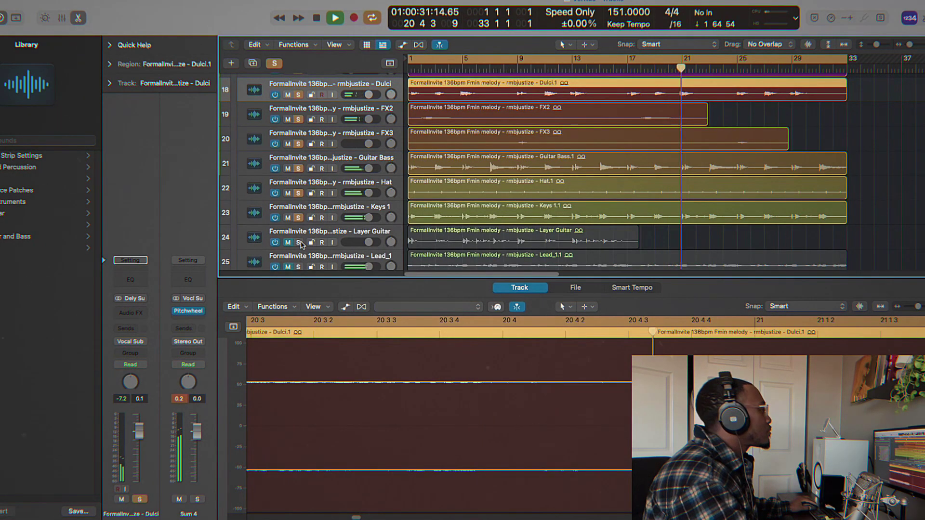
{"action": "left_click", "coordinate": [299, 243]}
{"action": "scroll", "coordinate": [300, 254], "scroll_direction": "down", "scroll_amount": 1}
{"action": "left_click", "coordinate": [299, 255]}
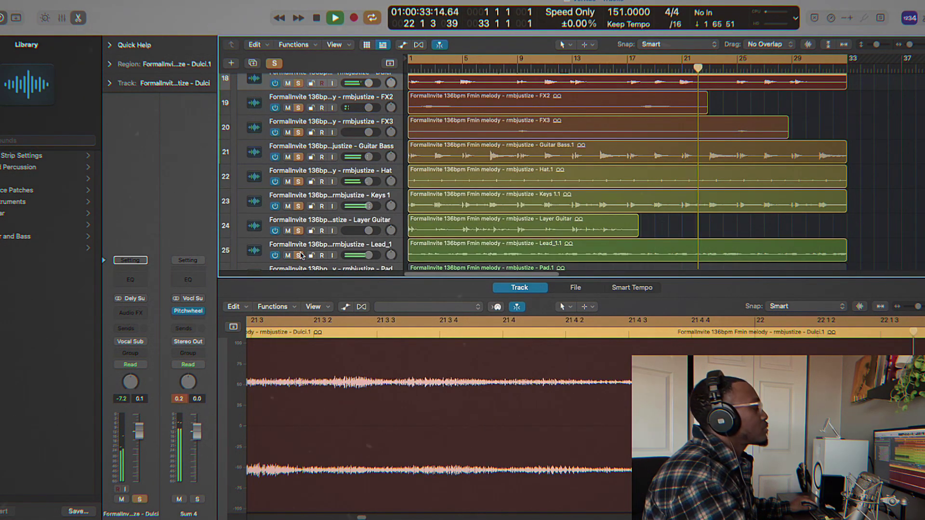
Bring the remaining Pad, Rhodes and FX stems into the solo group during playback.
{"action": "scroll", "coordinate": [301, 254], "scroll_direction": "down", "scroll_amount": 2}
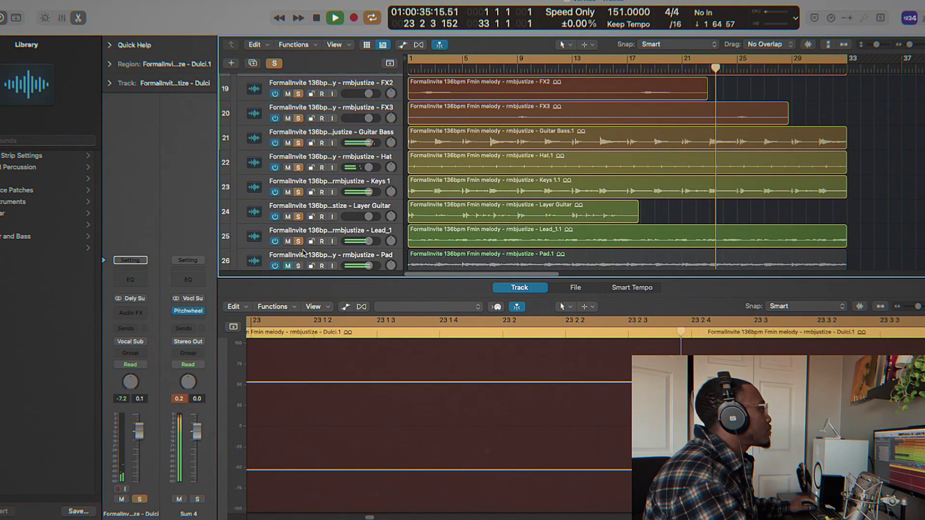
{"action": "scroll", "coordinate": [303, 256], "scroll_direction": "down", "scroll_amount": 1}
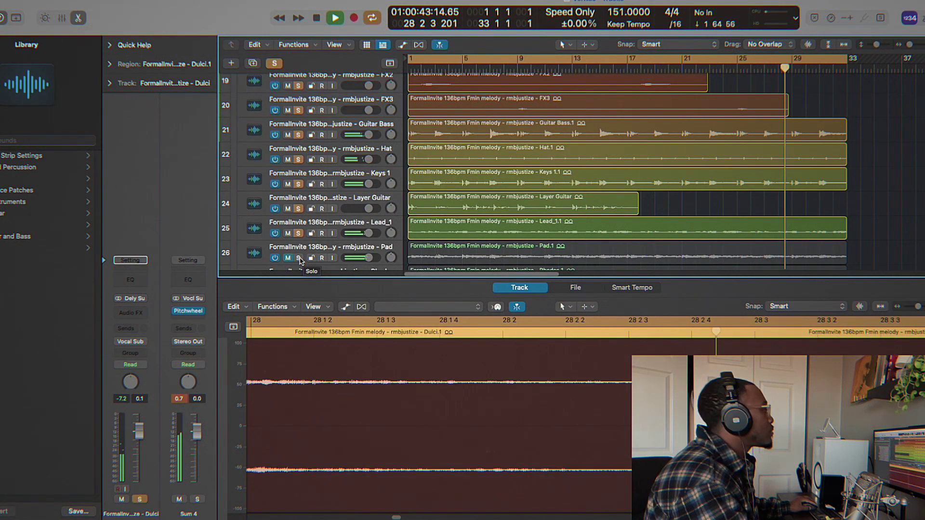
{"action": "left_click", "coordinate": [288, 258]}
{"action": "scroll", "coordinate": [491, 235], "scroll_direction": "down", "scroll_amount": 3}
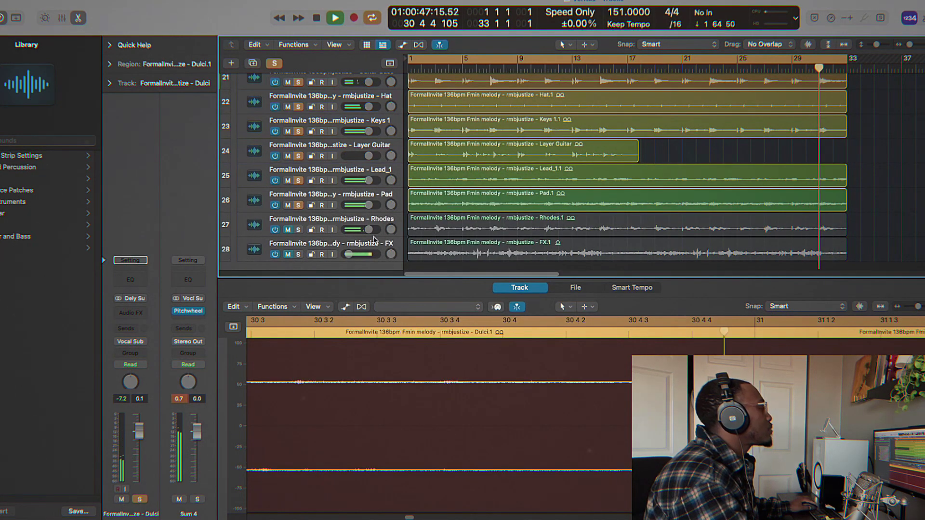
{"action": "left_click", "coordinate": [299, 230]}
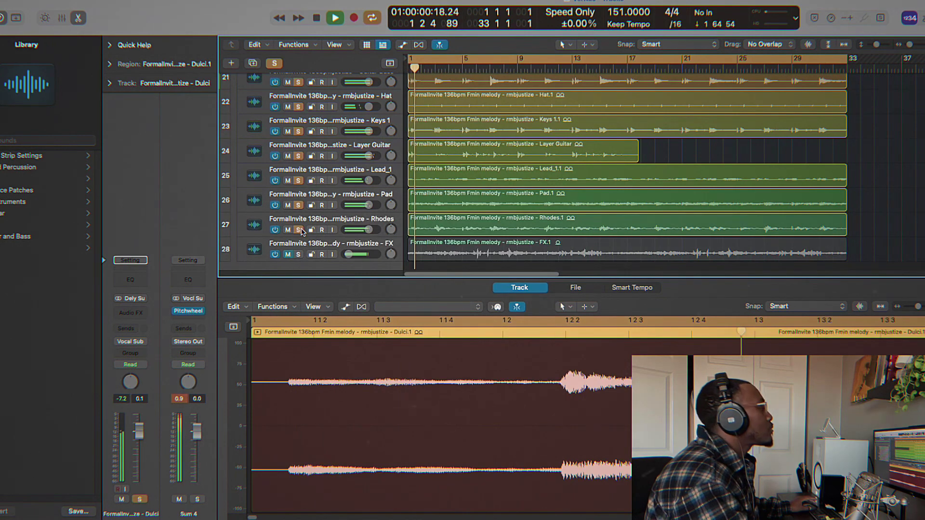
{"action": "scroll", "coordinate": [456, 223], "scroll_direction": "up", "scroll_amount": 3}
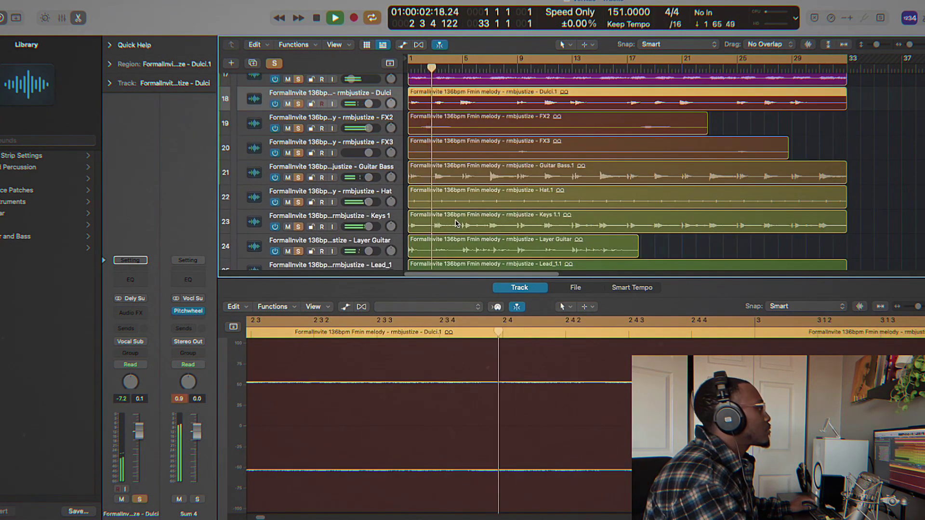
{"action": "scroll", "coordinate": [455, 223], "scroll_direction": "down", "scroll_amount": 5}
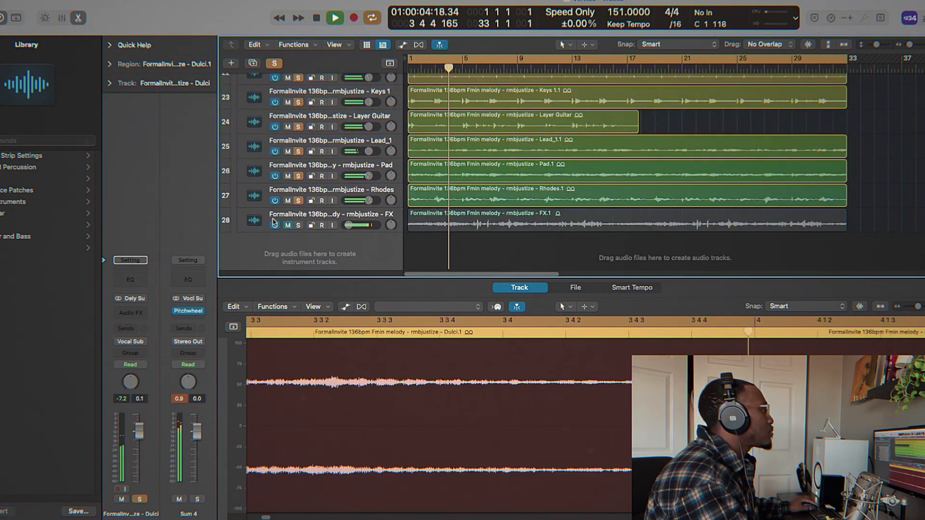
{"action": "key", "text": "s"}
Raise the Layer Guitar track's volume to about +4.0 dB.
{"action": "scroll", "coordinate": [491, 199], "scroll_direction": "up", "scroll_amount": 5}
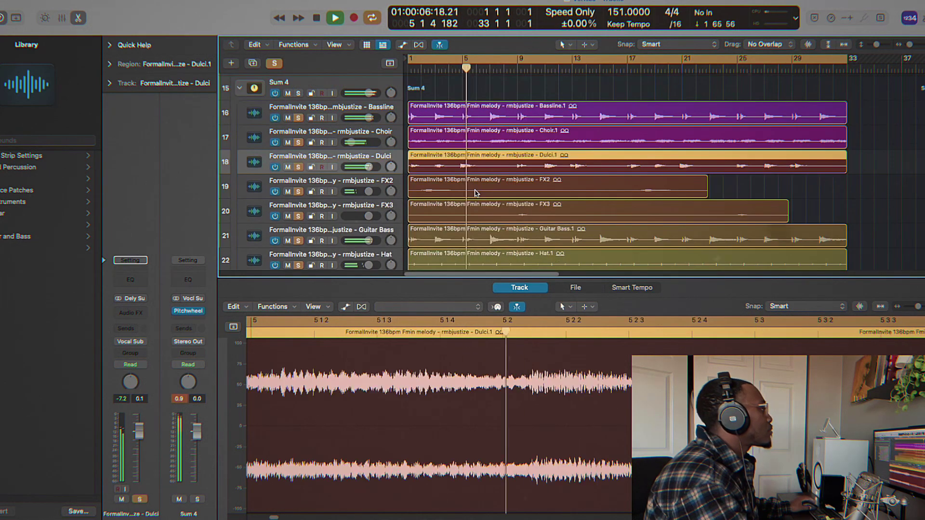
{"action": "scroll", "coordinate": [469, 207], "scroll_direction": "down", "scroll_amount": 2}
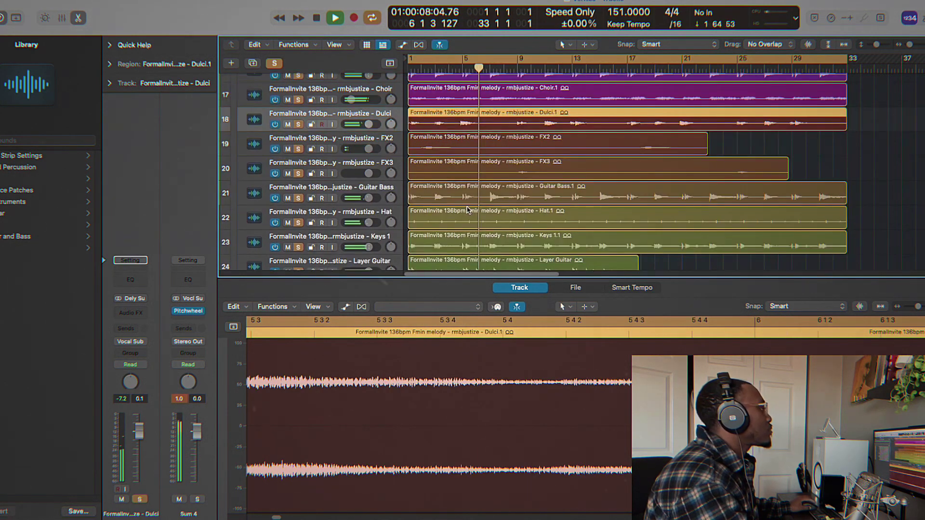
{"action": "left_click", "coordinate": [380, 264]}
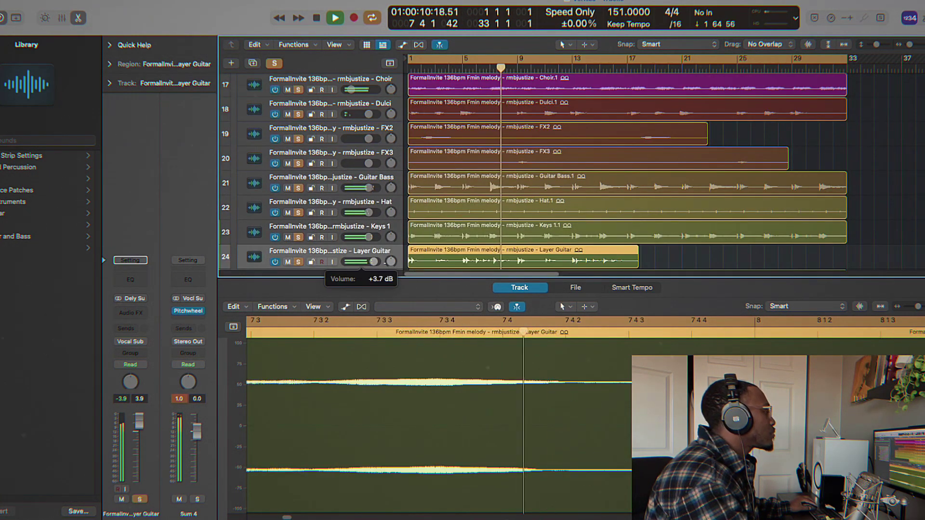
Check the soloed stems and the mixer channels, and close the lower pane so the arrangement fills the full height.
{"action": "scroll", "coordinate": [310, 137], "scroll_direction": "up", "scroll_amount": 3}
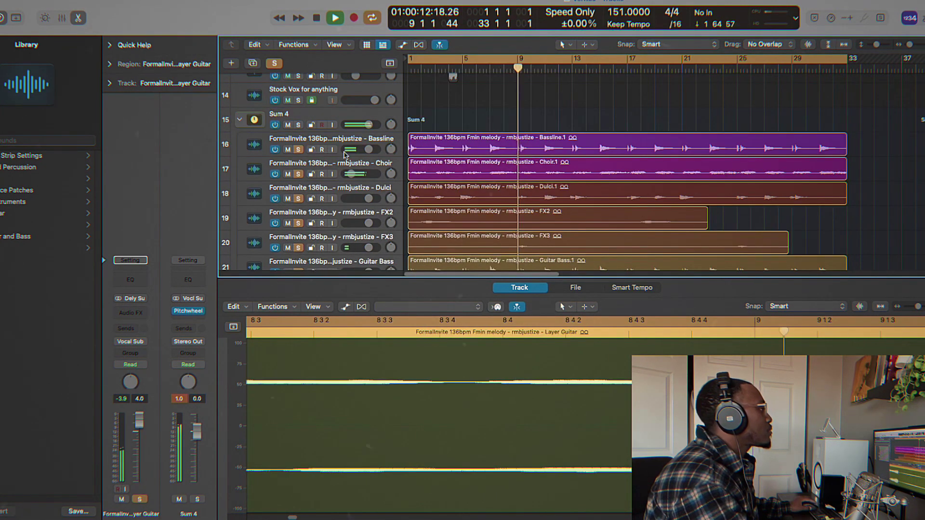
{"action": "scroll", "coordinate": [457, 208], "scroll_direction": "down", "scroll_amount": 5}
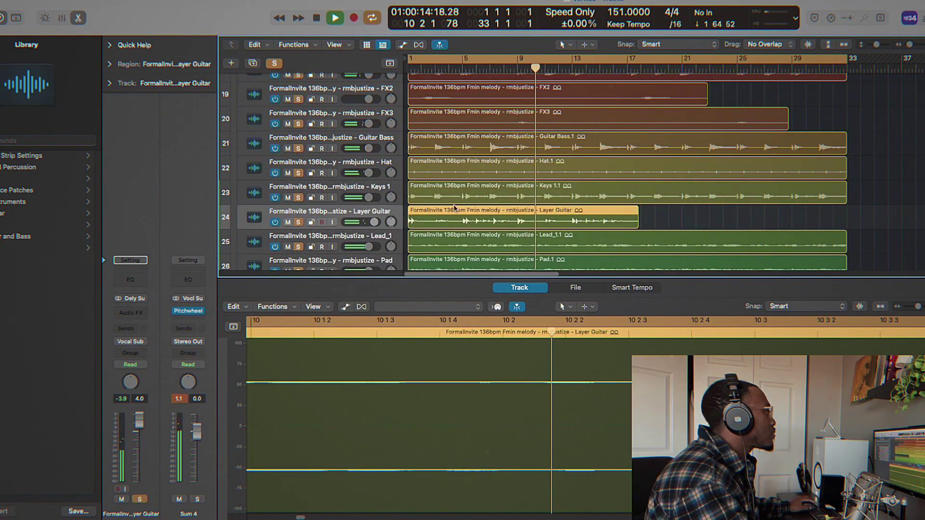
{"action": "scroll", "coordinate": [457, 209], "scroll_direction": "down", "scroll_amount": 3}
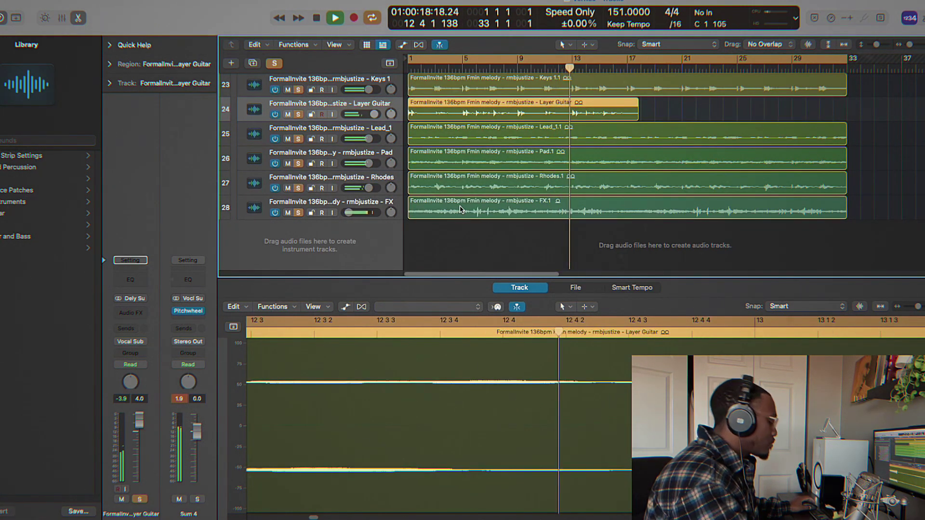
{"action": "key", "text": "x"}
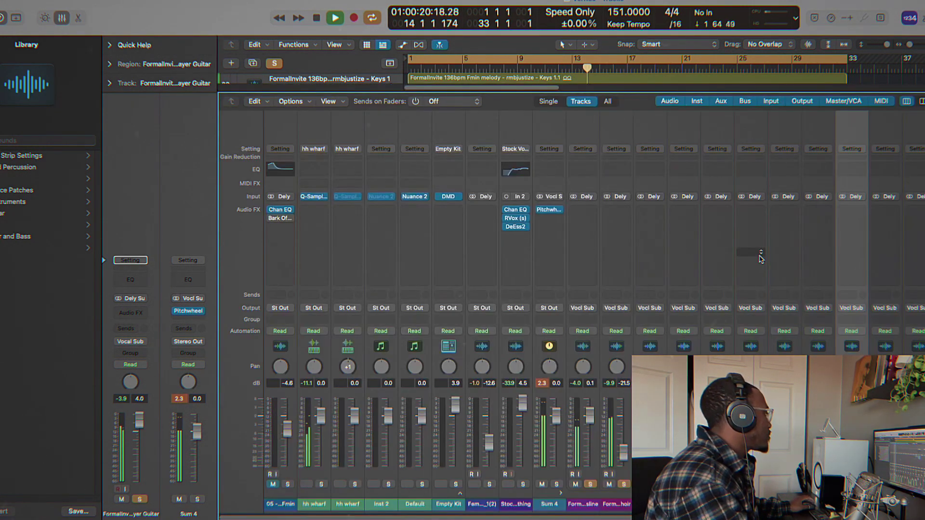
{"action": "key", "text": "x"}
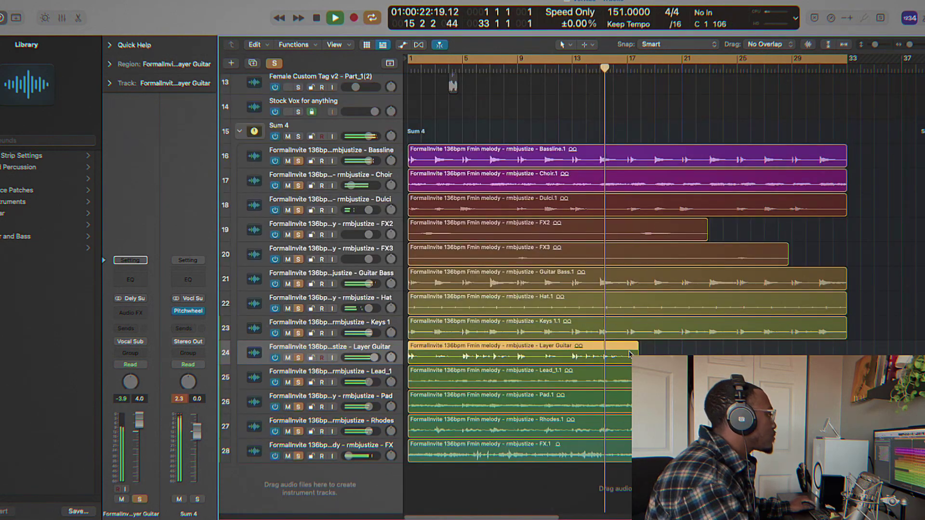
Bring the Stock Vox for anything track into the solo group and select the Lead_1 region.
{"action": "scroll", "coordinate": [331, 160], "scroll_direction": "up", "scroll_amount": 1}
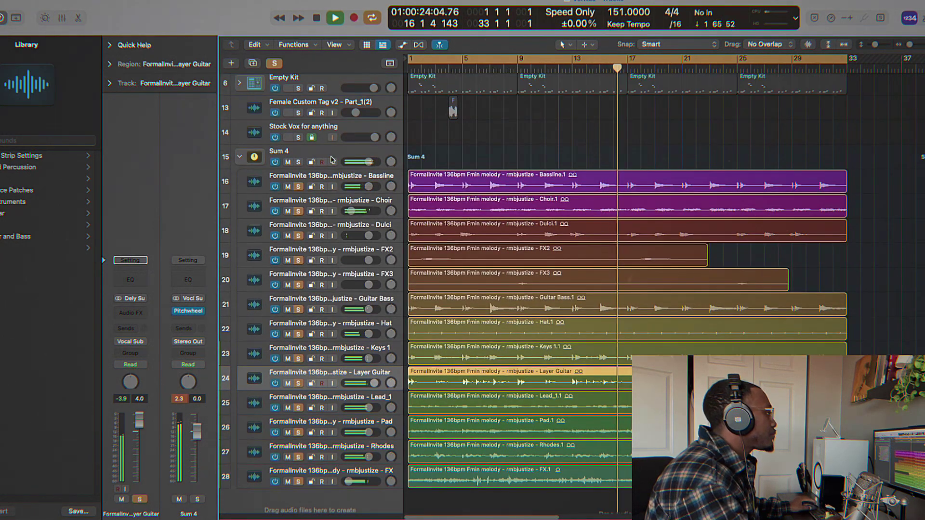
{"action": "left_click", "coordinate": [311, 139]}
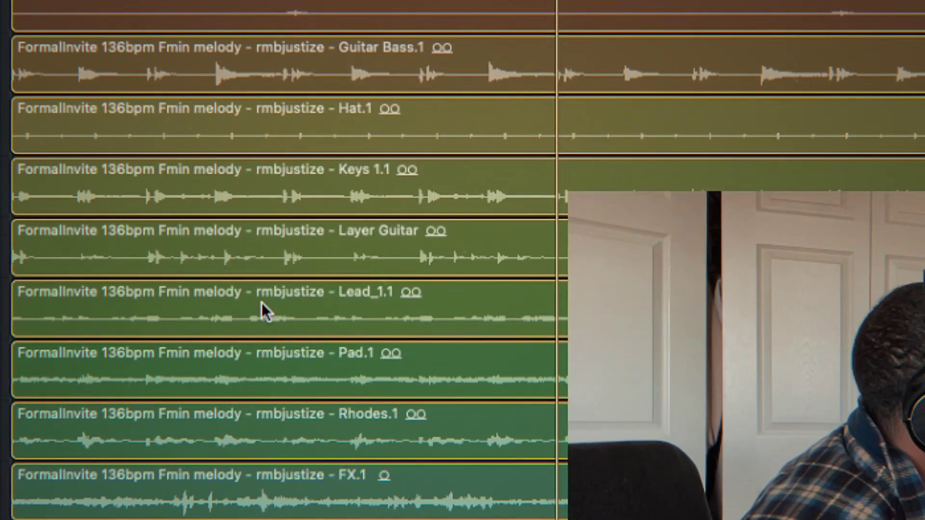
{"action": "left_click", "coordinate": [261, 317]}
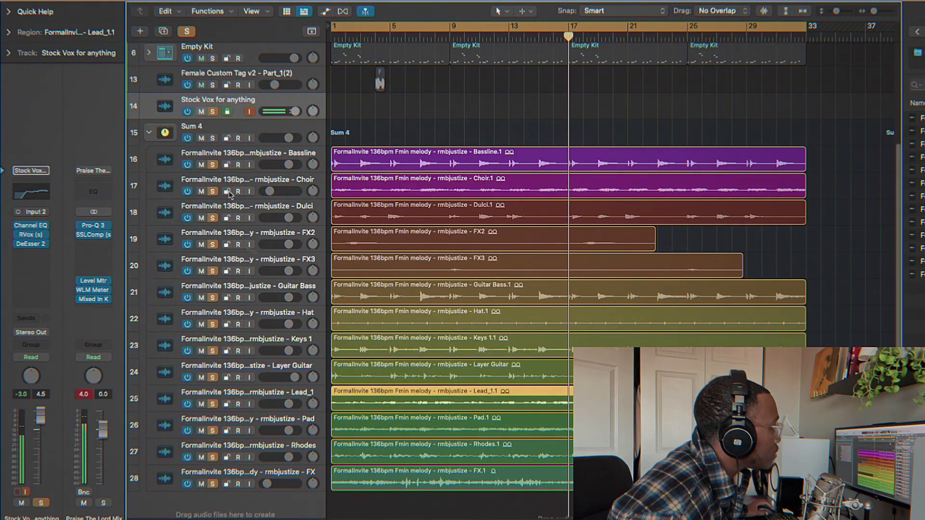
Select the Stock Vox for anything track and clear the solo from all tracks.
{"action": "scroll", "coordinate": [230, 193], "scroll_direction": "up", "scroll_amount": 5}
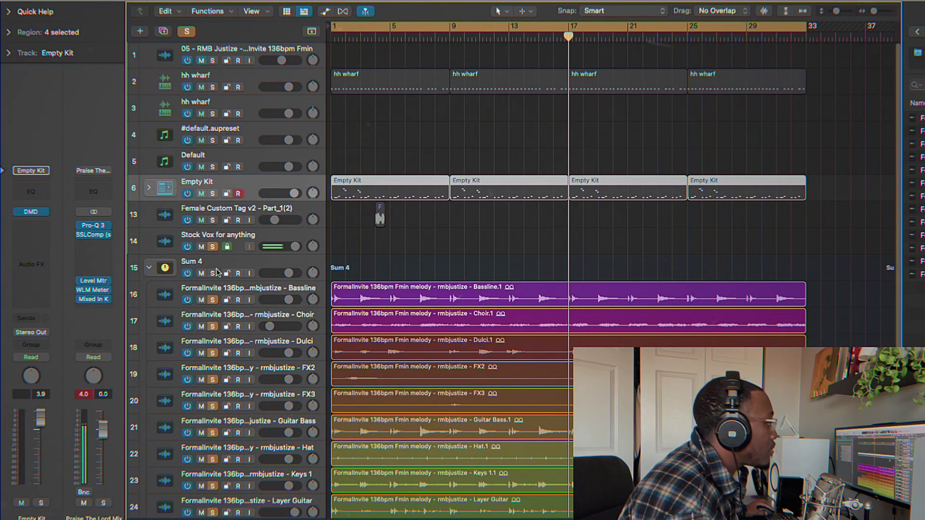
{"action": "left_click", "coordinate": [231, 232]}
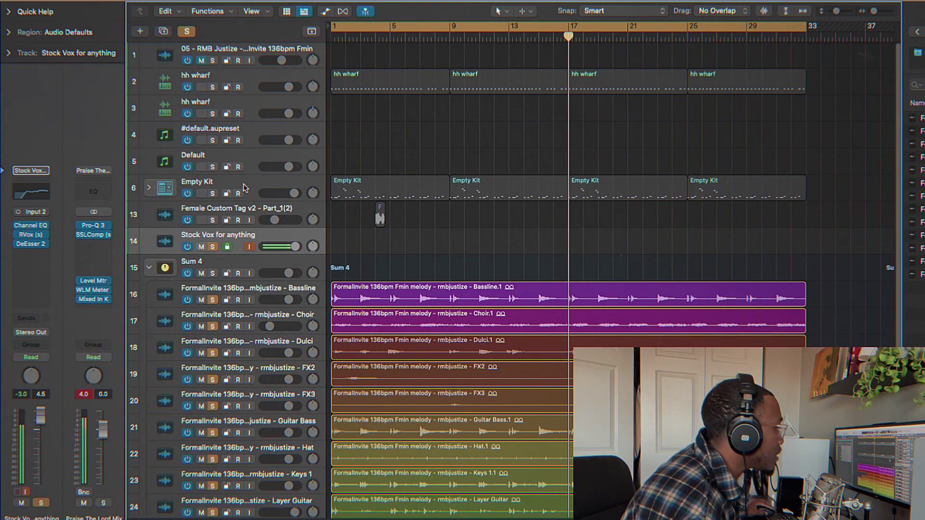
{"action": "left_click", "coordinate": [192, 33]}
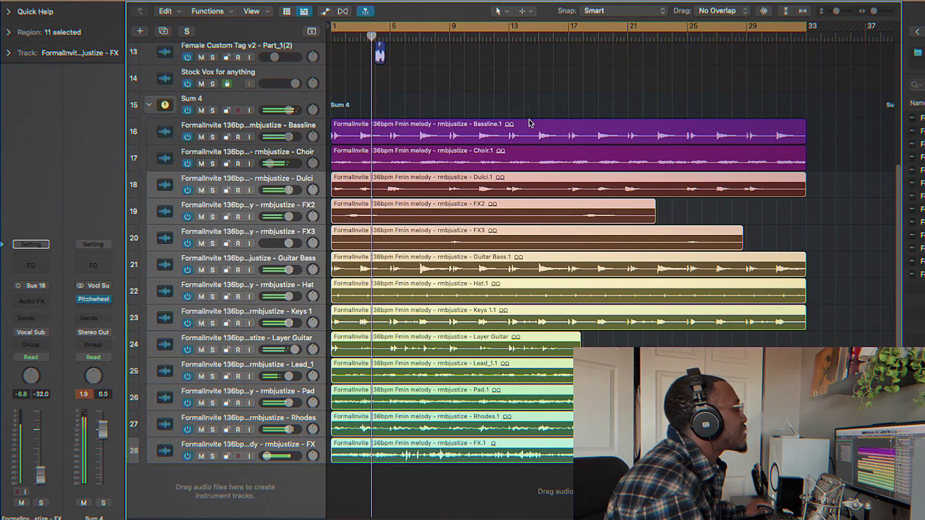
Check the channel levels of the full beat in the mixer and return to the arrangement.
{"action": "scroll", "coordinate": [530, 125], "scroll_direction": "up", "scroll_amount": 6}
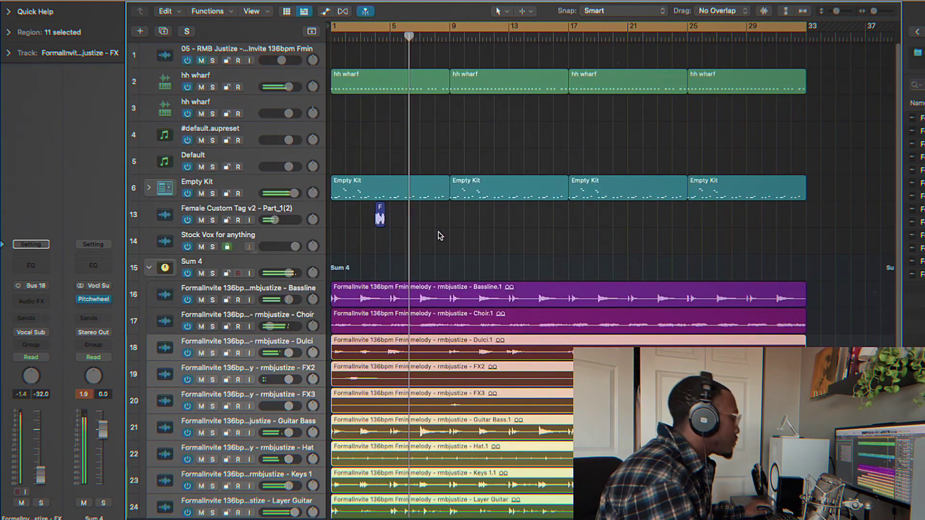
{"action": "key", "text": "x"}
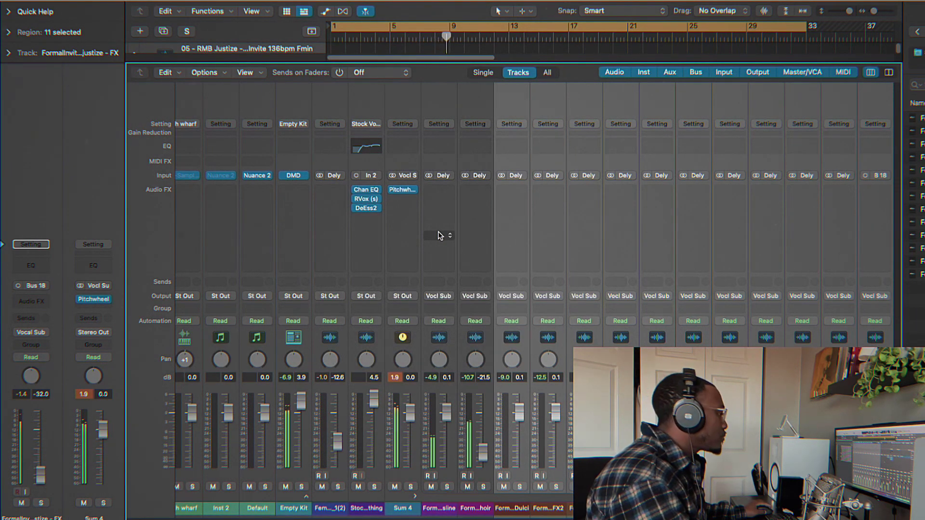
{"action": "key", "text": "x"}
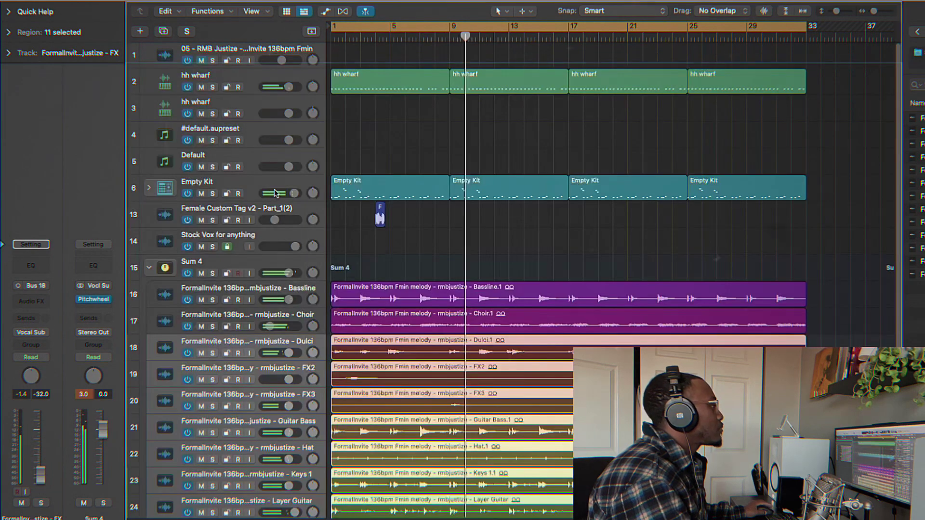
Select the Empty Kit track, add a bell band at about 712 Hz with +1.14 dB in the mix channel's Pro-Q 3, and close the plug-in.
{"action": "left_click", "coordinate": [274, 183]}
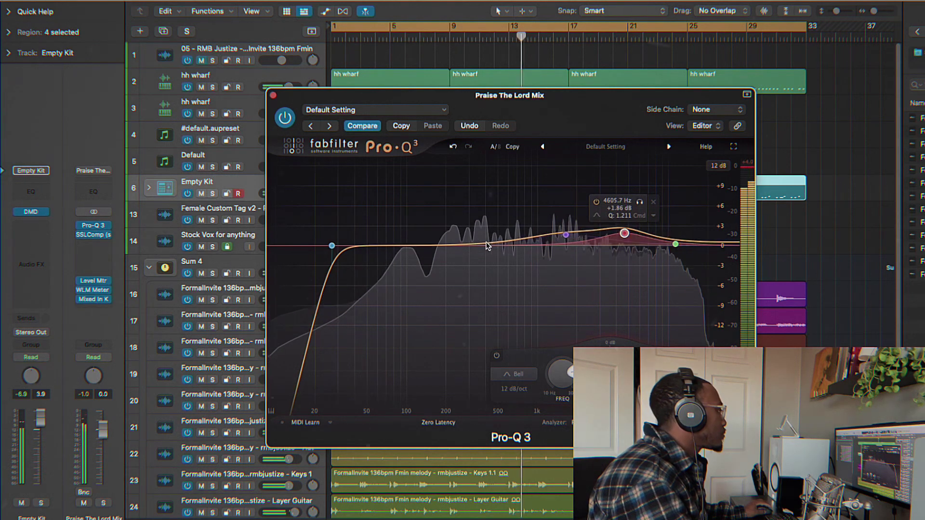
{"action": "left_click", "coordinate": [517, 237]}
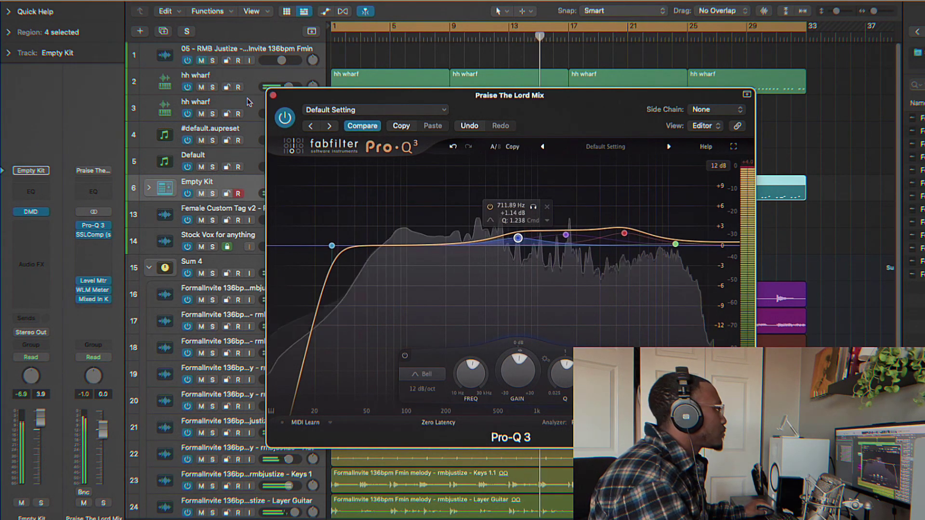
{"action": "key", "text": "super+w"}
Select the Stock Vox for anything track above the Sum 4 stack again.
{"action": "scroll", "coordinate": [422, 109], "scroll_direction": "down", "scroll_amount": 5}
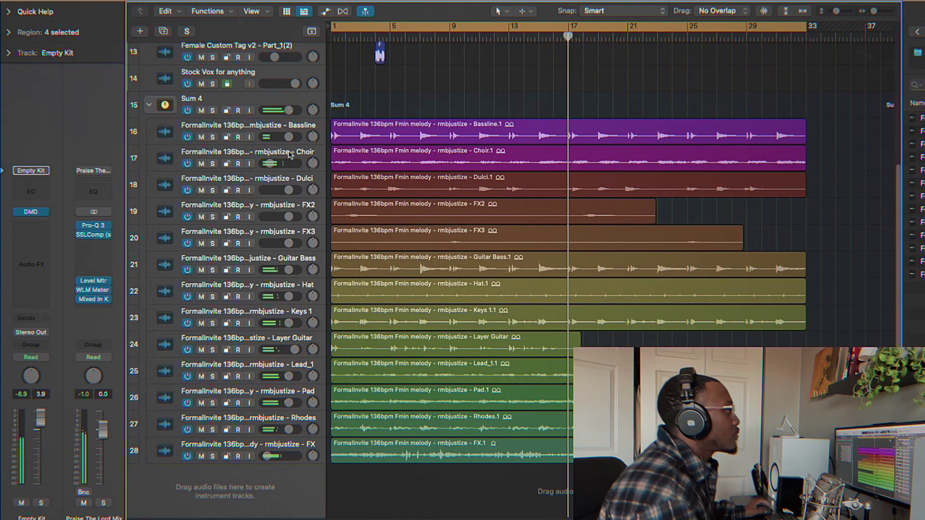
{"action": "left_click", "coordinate": [249, 78]}
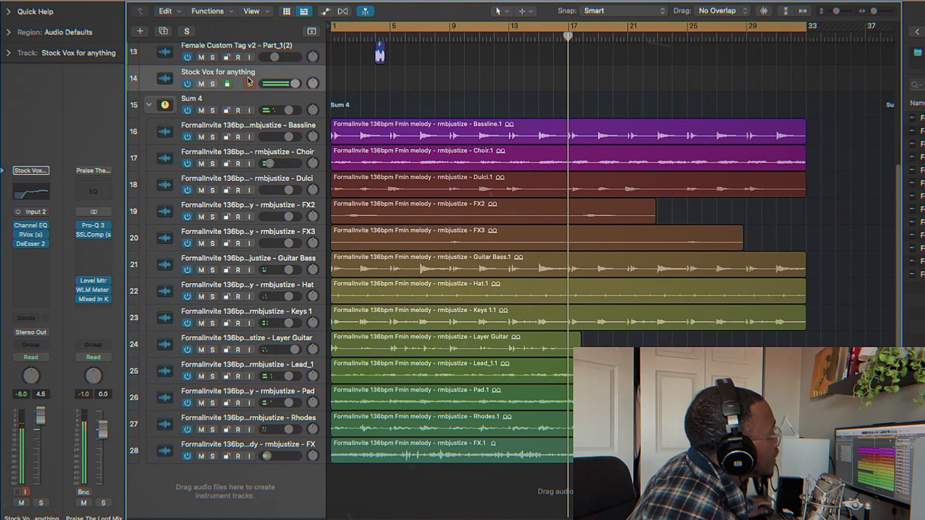